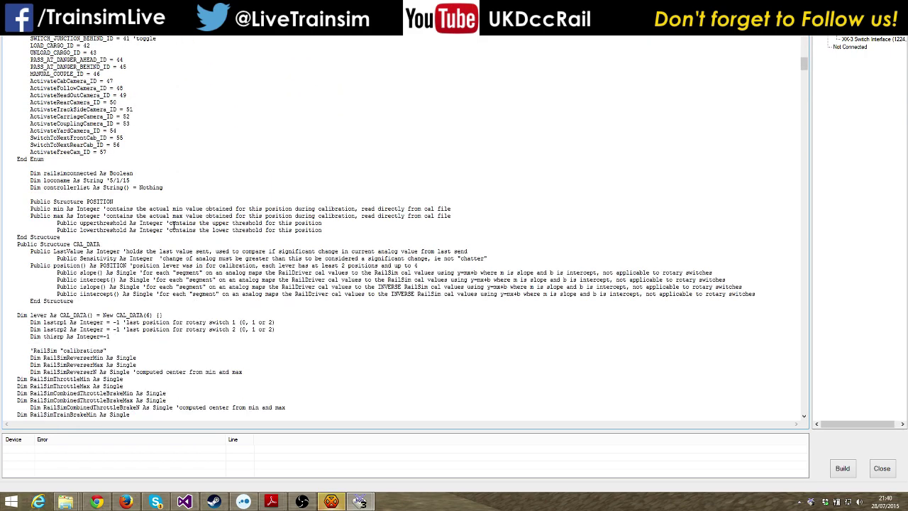
# Step: Examine the dllpaths line in the script's Initialize routine and its two Steam railworks plugins folder paths
pyautogui.scroll(-14, 173, 224)
pyautogui.moveTo(69, 270); pyautogui.dragTo(699, 270)
pyautogui.click(268, 277)
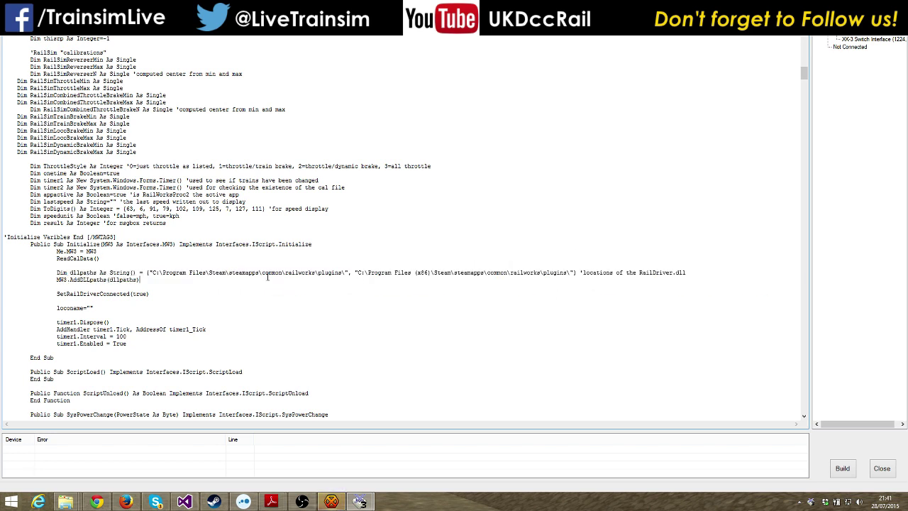
pyautogui.moveTo(157, 272); pyautogui.dragTo(514, 272)
pyautogui.click(189, 283)
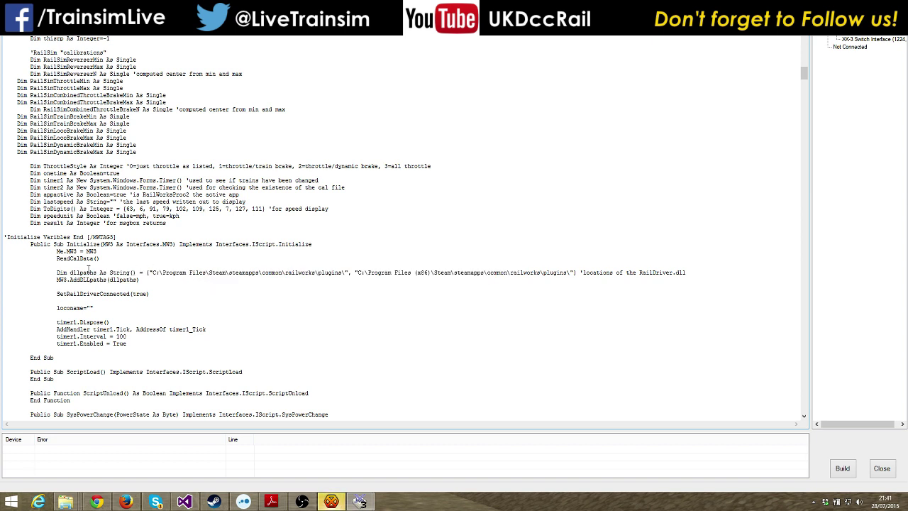
pyautogui.moveTo(150, 272); pyautogui.dragTo(345, 276)
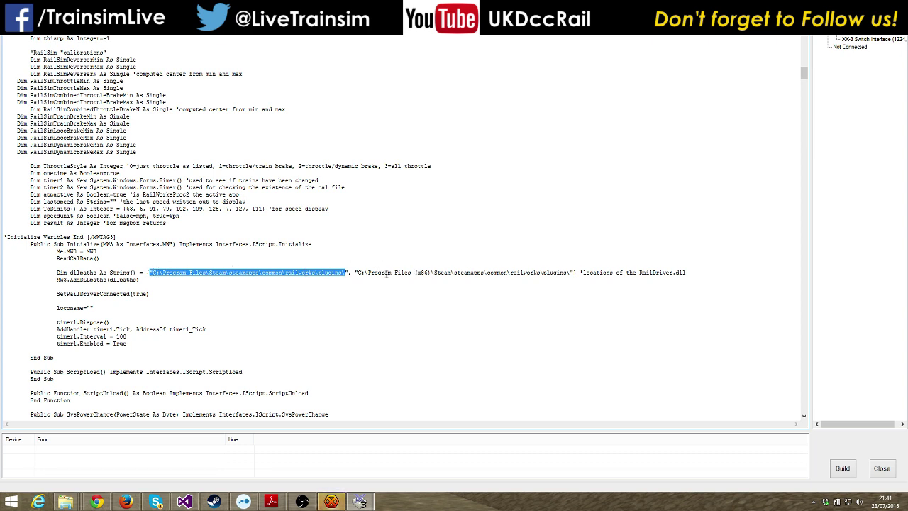
pyautogui.moveTo(395, 273); pyautogui.dragTo(436, 272)
pyautogui.click(532, 272)
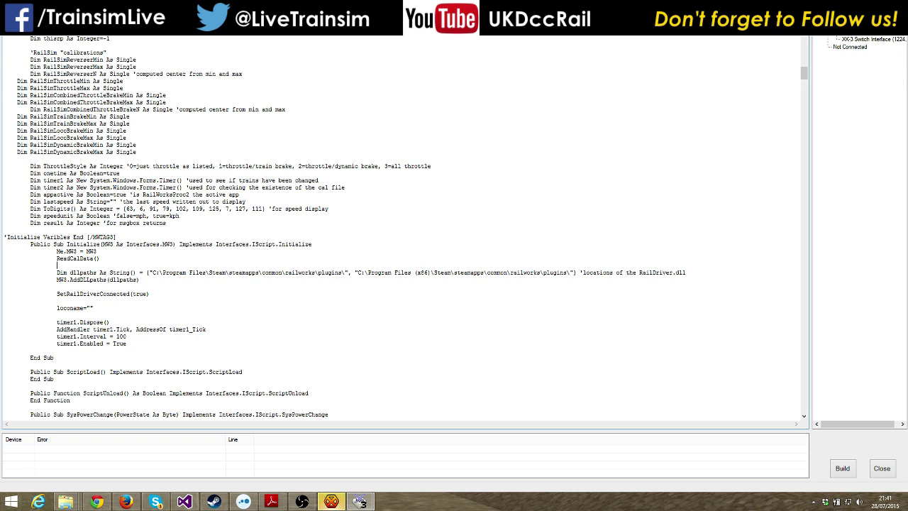
# Step: Close the script editor and MacroWorks, and open Script_210_template.mw3 from the RailDriver devices folder in Notepad++
pyautogui.hotkey('alt', 'F4')
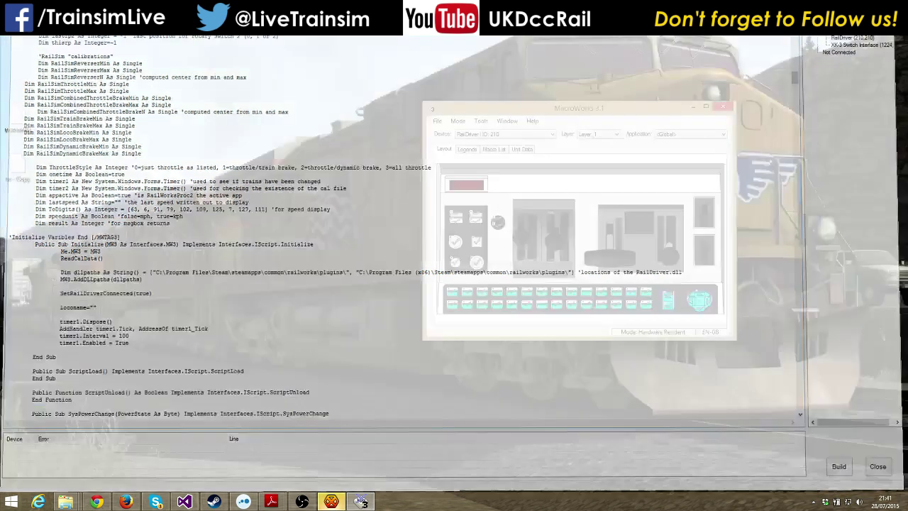
pyautogui.click(723, 108)
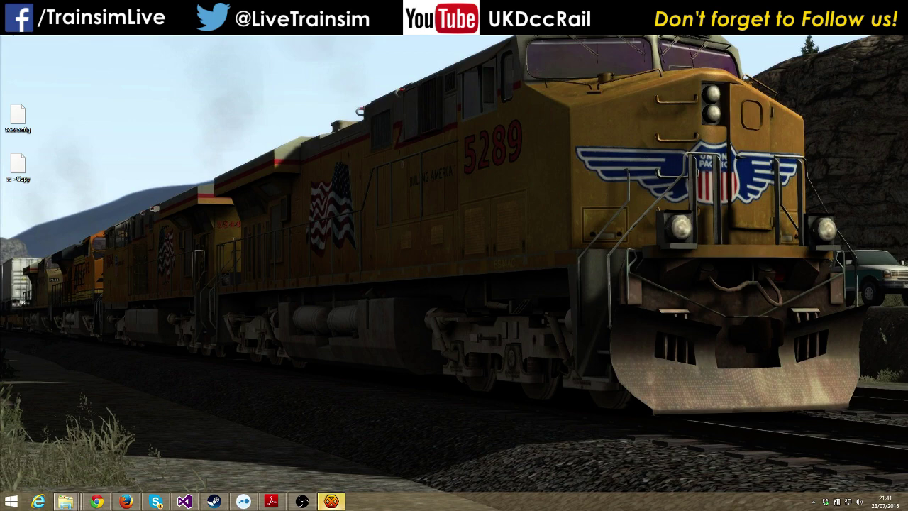
pyautogui.click(66, 501)
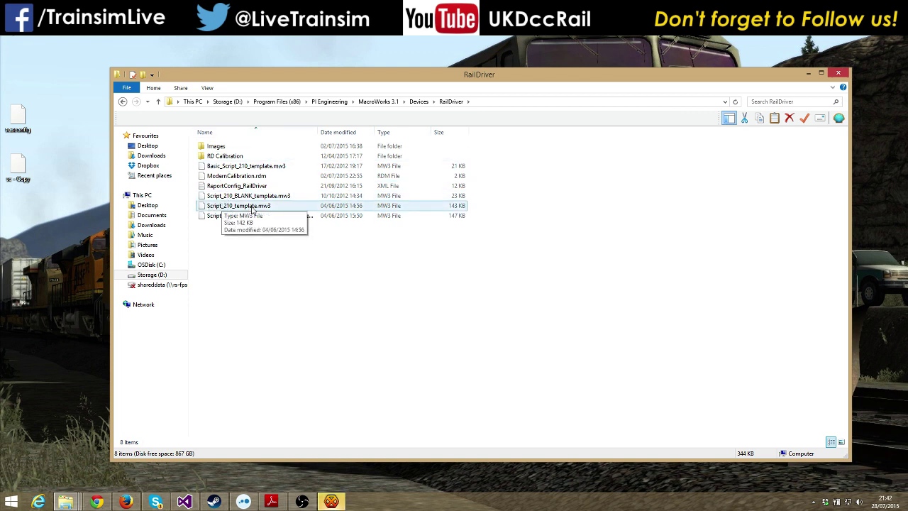
pyautogui.click(273, 207)
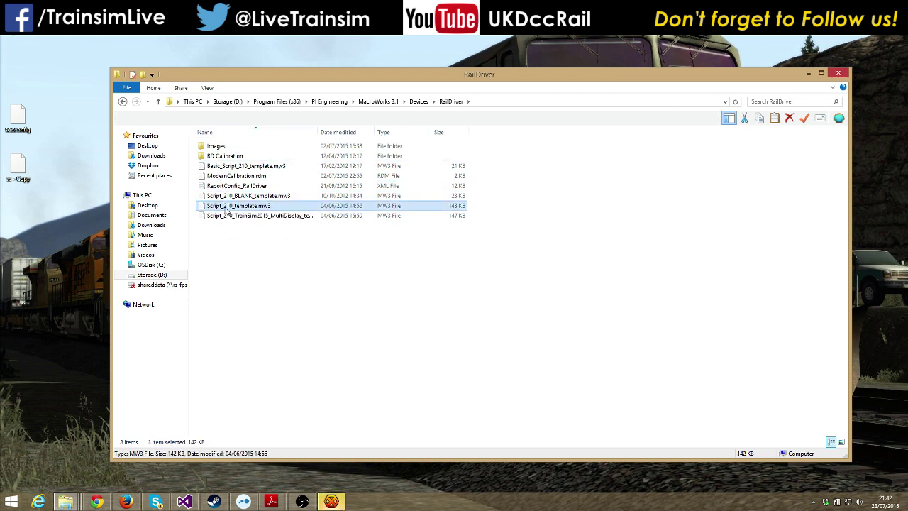
pyautogui.rightClick(250, 208)
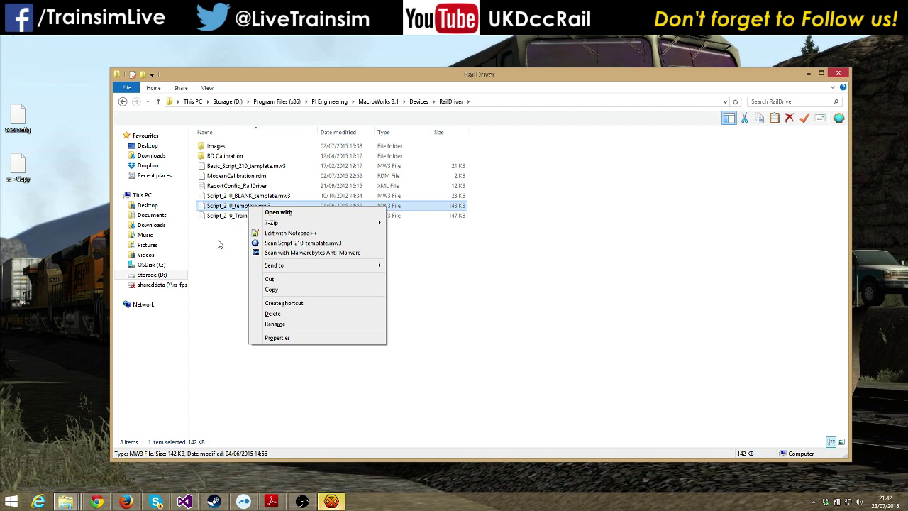
pyautogui.click(289, 234)
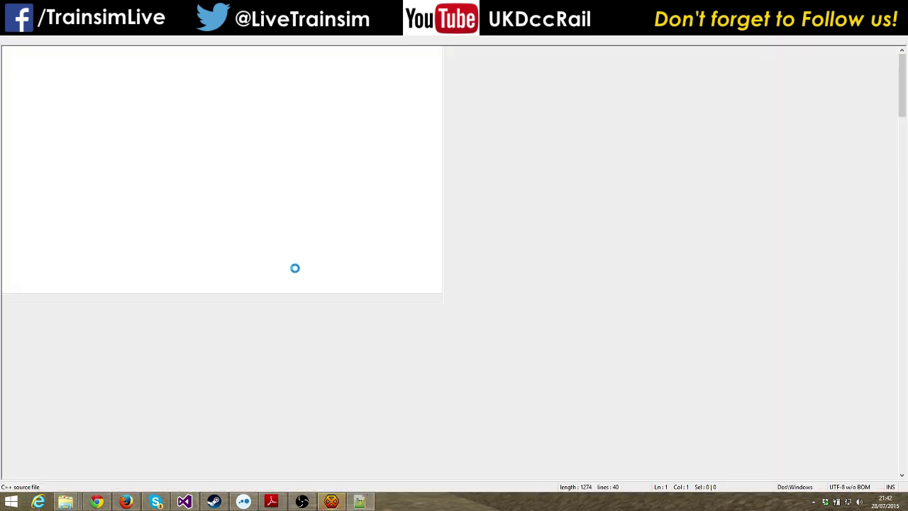
# Step: Locate the dllpaths declaration under the Initialize routine in Script_210_template.mw3 and examine its first plugins path
pyautogui.click(218, 170)
pyautogui.scroll(20, 214, 195)
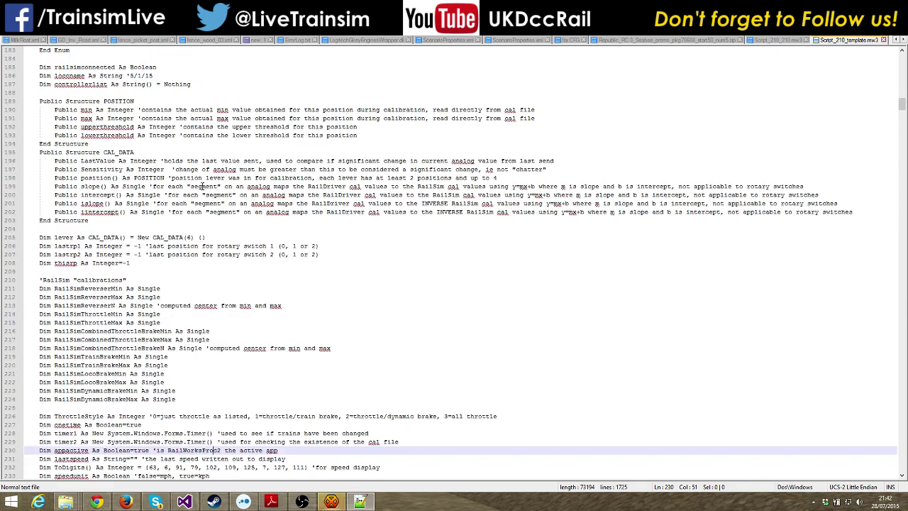
pyautogui.scroll(-20, 215, 195)
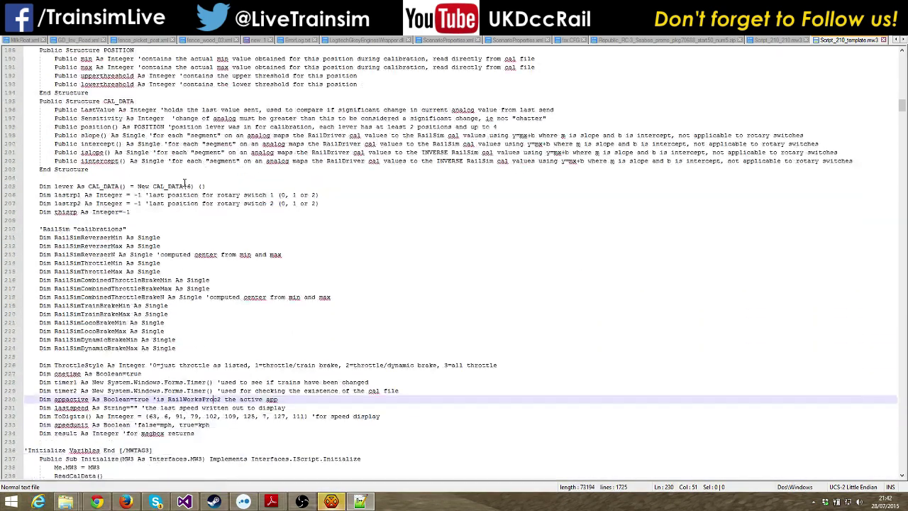
pyautogui.doubleClick(81, 263)
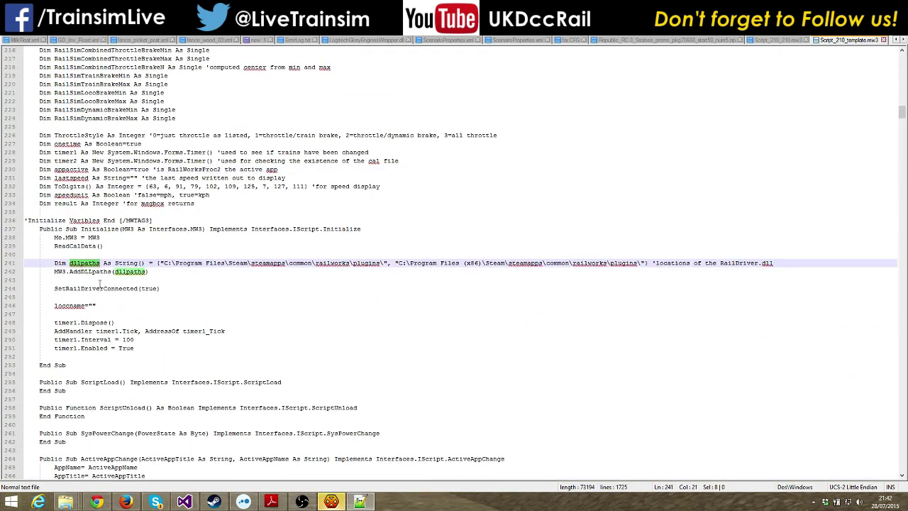
pyautogui.moveTo(40, 229); pyautogui.dragTo(128, 230)
pyautogui.click(144, 263)
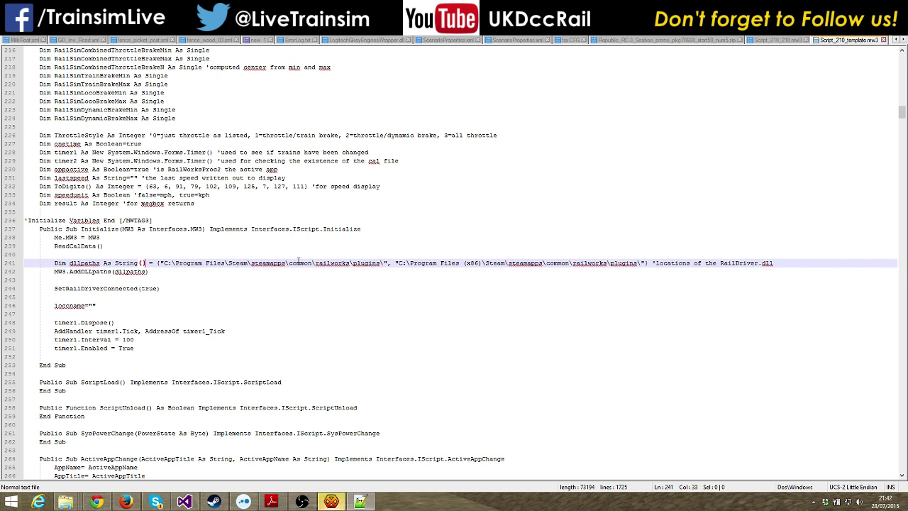
pyautogui.moveTo(164, 264); pyautogui.dragTo(381, 263)
pyautogui.click(417, 336)
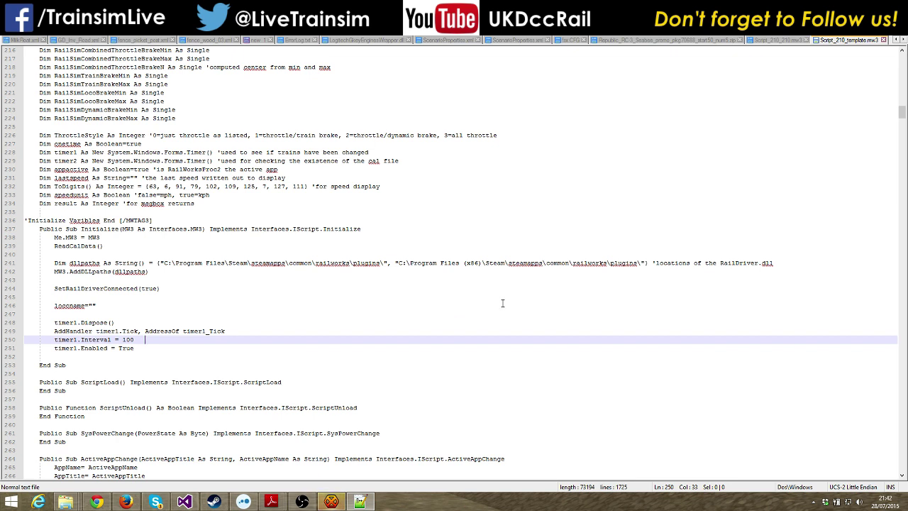
# Step: Change the drive letter of both plugins folder paths in the dllpaths line to D
pyautogui.click(163, 264)
pyautogui.write('D')
pyautogui.press('Delete')
pyautogui.hotkey('ctrl', 'Right')
pyautogui.hotkey('ctrl', 'Right')
pyautogui.hotkey('ctrl', 'Right')
pyautogui.hotkey('ctrl', 'Right')
pyautogui.hotkey('ctrl', 'Right')
pyautogui.hotkey('ctrl', 'Right')
pyautogui.hotkey('ctrl', 'Right')
pyautogui.hotkey('ctrl', 'Right')
pyautogui.hotkey('ctrl', 'Right')
pyautogui.hotkey('ctrl', 'Right')
pyautogui.hotkey('ctrl', 'Right')
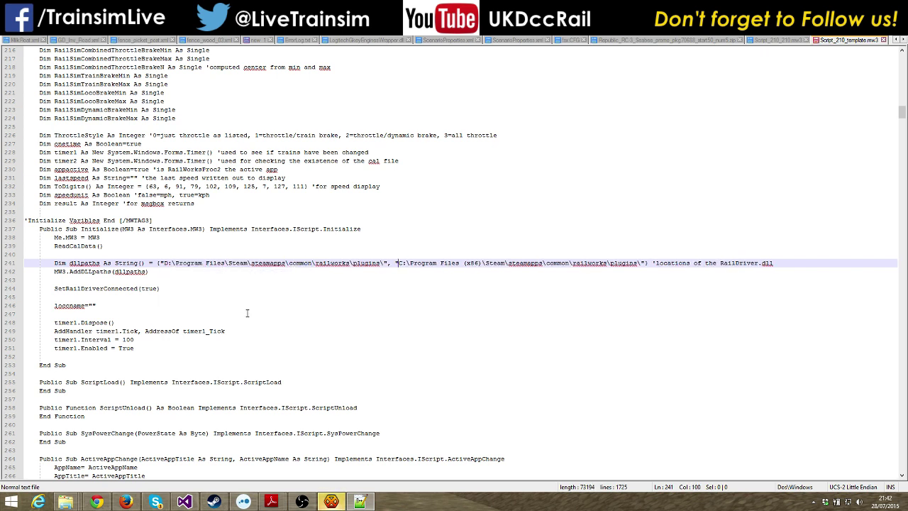
pyautogui.press('Delete')
pyautogui.write('D')
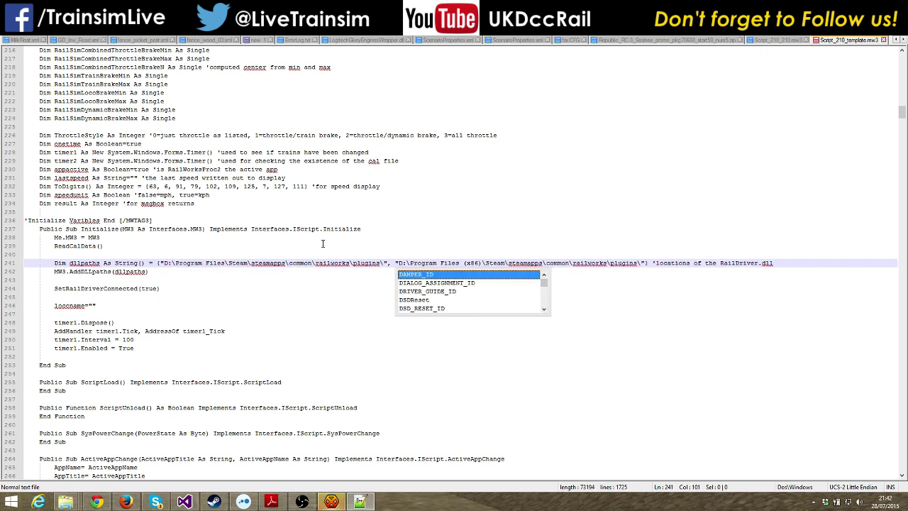
# Step: Restore the drive letter of both plugins folder paths in the dllpaths line to C
pyautogui.doubleClick(625, 263)
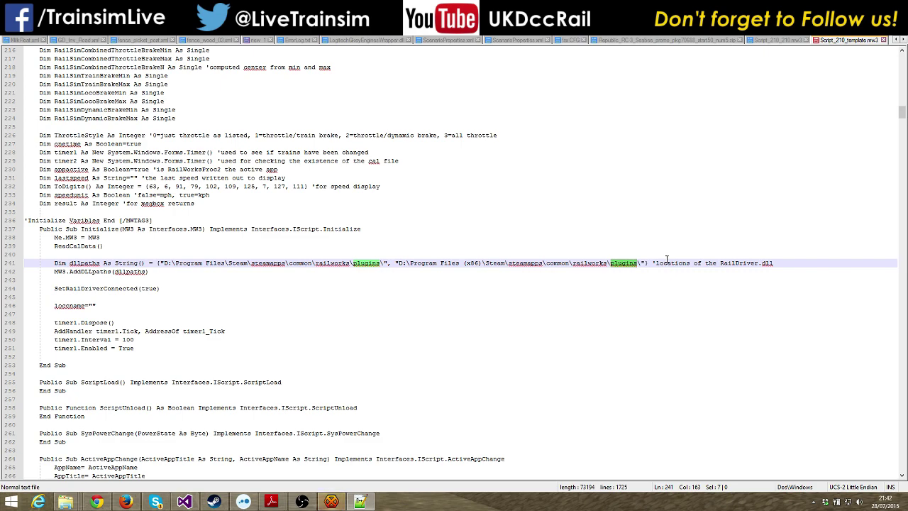
pyautogui.scroll(3, 596, 229)
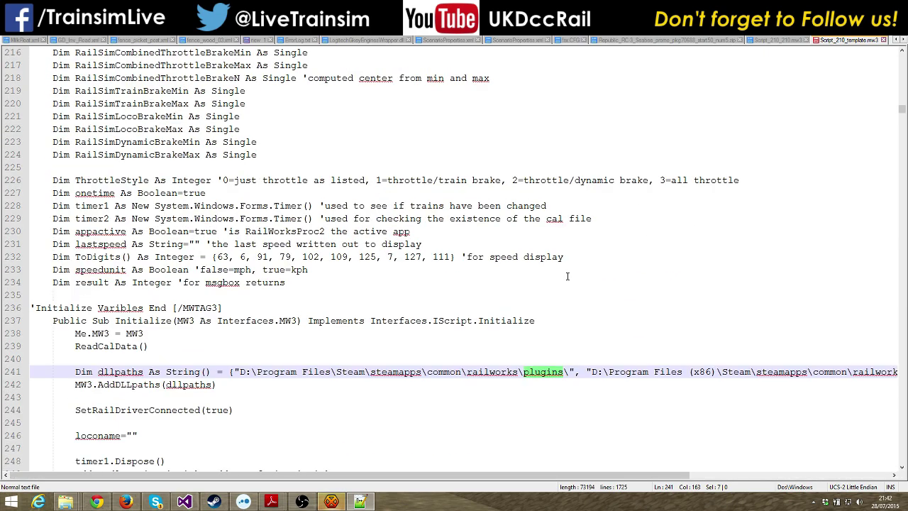
pyautogui.scroll(3, 466, 342)
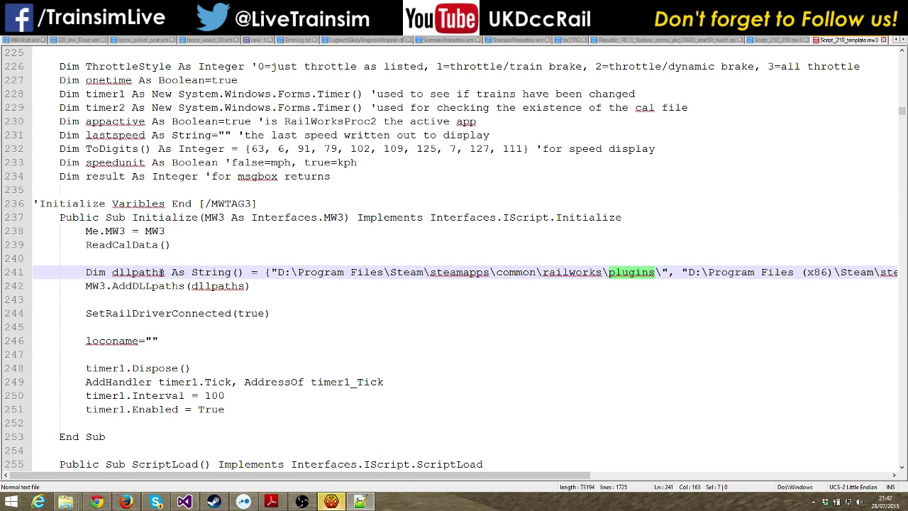
pyautogui.doubleClick(141, 272)
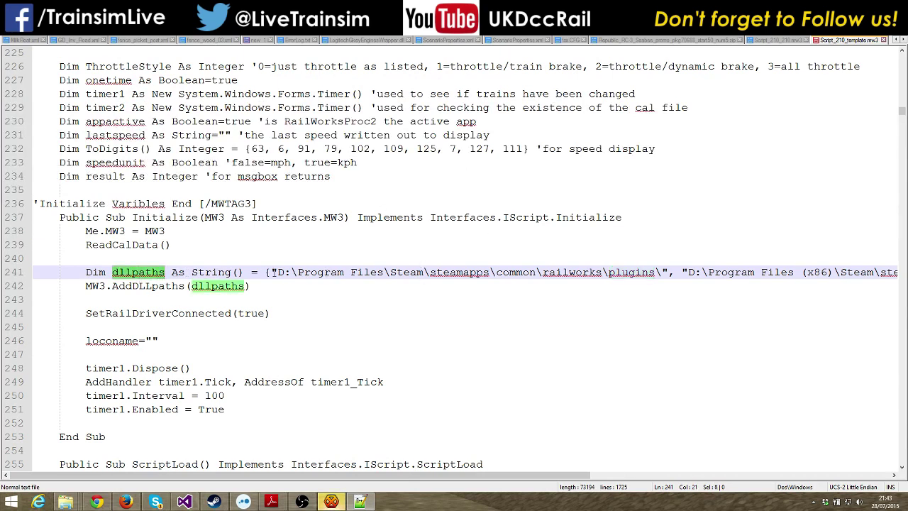
pyautogui.click(287, 273)
pyautogui.press('BackSpace')
pyautogui.write('C')
pyautogui.hotkey('ctrl', 'Right')
pyautogui.hotkey('ctrl', 'Right')
pyautogui.hotkey('ctrl', 'Right')
pyautogui.hotkey('ctrl', 'Right')
pyautogui.hotkey('ctrl', 'Right')
pyautogui.hotkey('ctrl', 'Right')
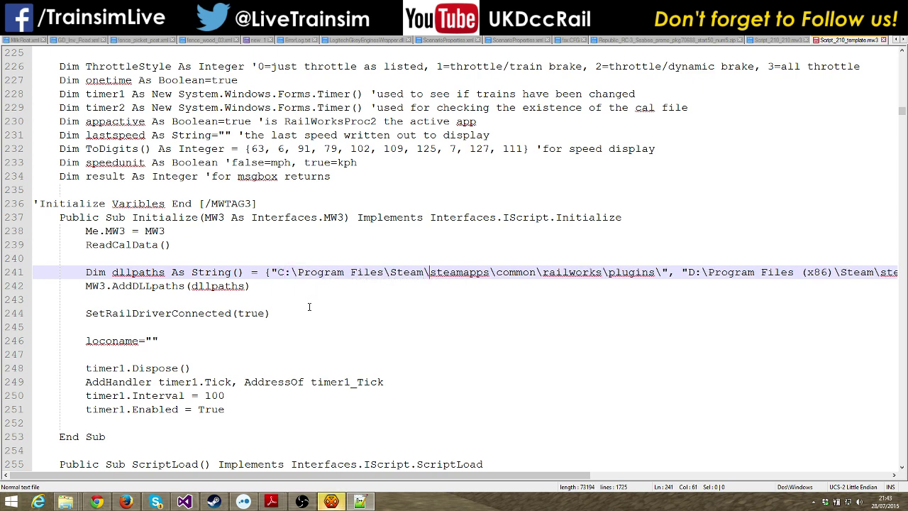
pyautogui.hotkey('ctrl', 'Right')
pyautogui.hotkey('ctrl', 'Right')
pyautogui.hotkey('ctrl', 'Right')
pyautogui.hotkey('ctrl', 'Right')
pyautogui.hotkey('ctrl', 'Right')
pyautogui.hotkey('ctrl', 'Right')
pyautogui.hotkey('ctrl', 'Right')
pyautogui.hotkey('ctrl', 'Right')
pyautogui.hotkey('ctrl', 'Right')
pyautogui.press('Delete')
pyautogui.write('C')
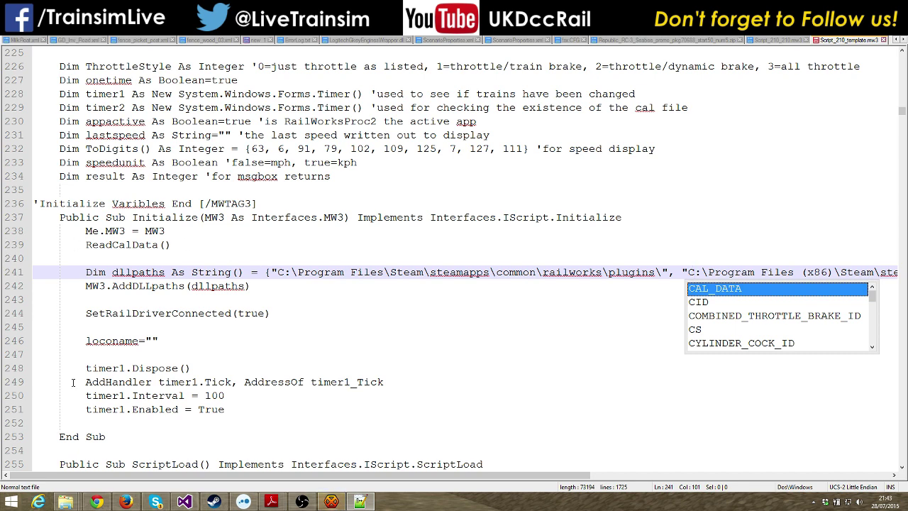
# Step: Check the dllpaths line in the Initialize routine and save Script_210_template.mw3
pyautogui.click(235, 259)
pyautogui.doubleClick(312, 272)
pyautogui.click(389, 217)
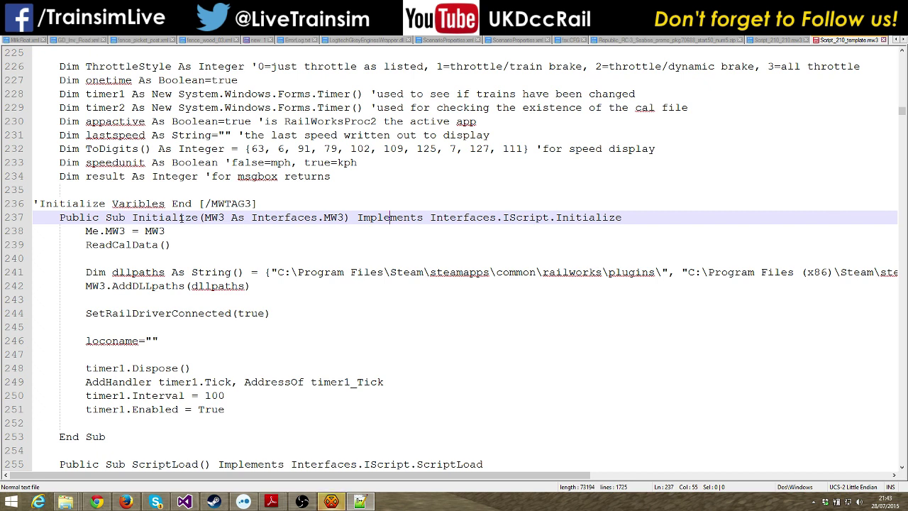
pyautogui.click(469, 244)
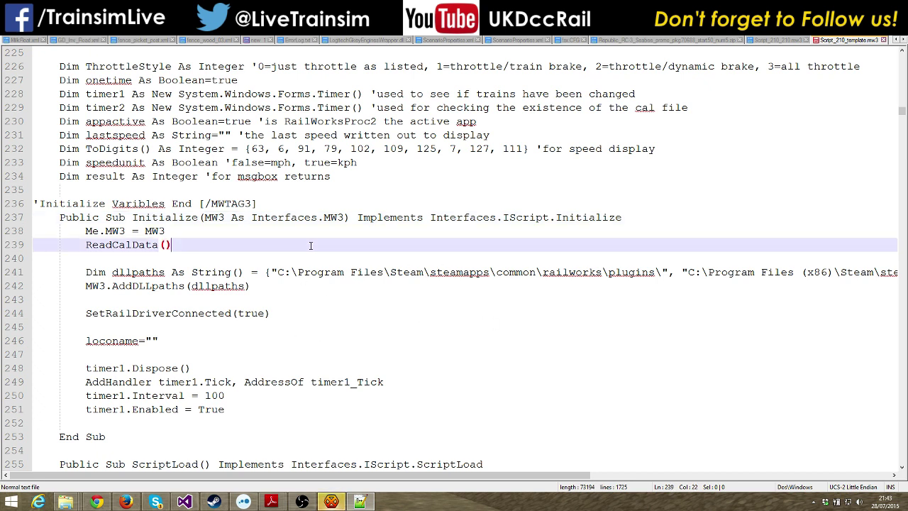
pyautogui.click(595, 258)
pyautogui.hotkey('ctrl', 's')
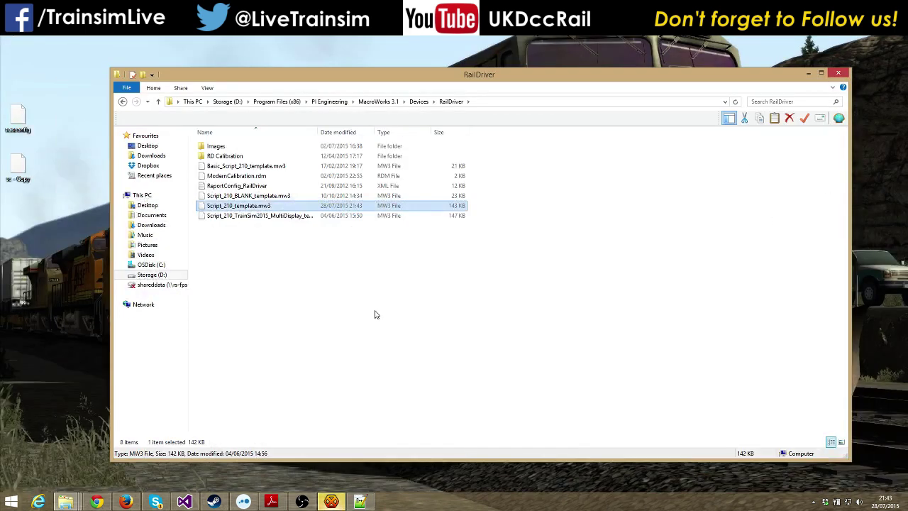
# Step: Switch to File Explorer and go to PI Engineering\MacroWorks 3\MyScripts\RailDriver in the user's AppData\Local folder
pyautogui.click(367, 311)
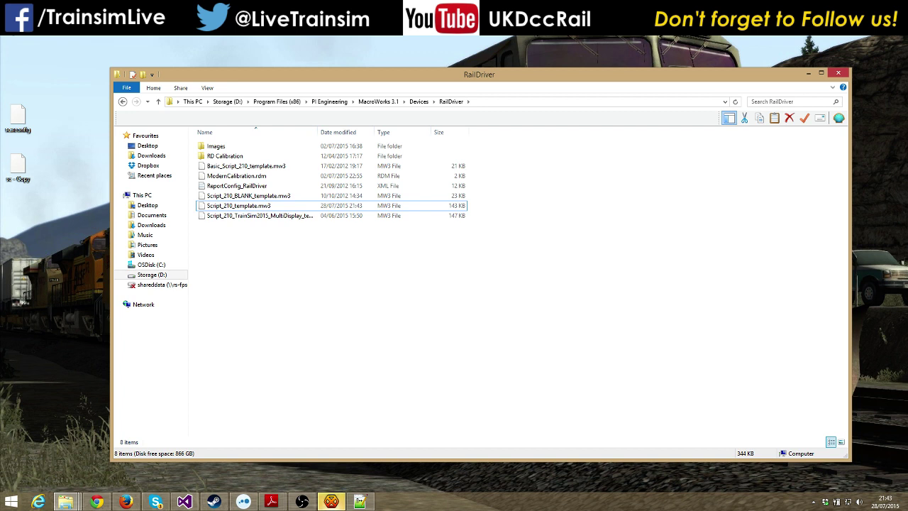
pyautogui.hotkey('alt', 'Tab')
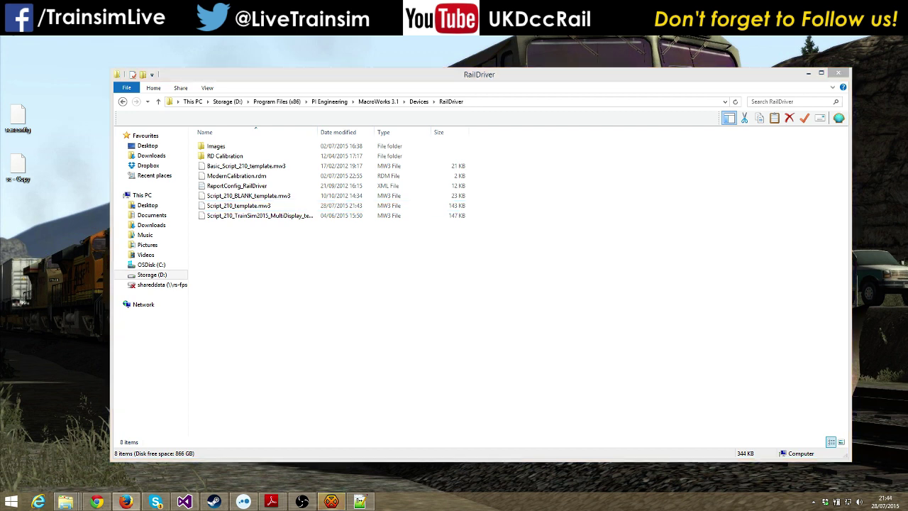
pyautogui.click(495, 102)
pyautogui.write('C:\\Users\\mattp.AD\\AppData\\Local\\PI Engineering\\MacroWorks 3\\MyScripts\\RailDriver')
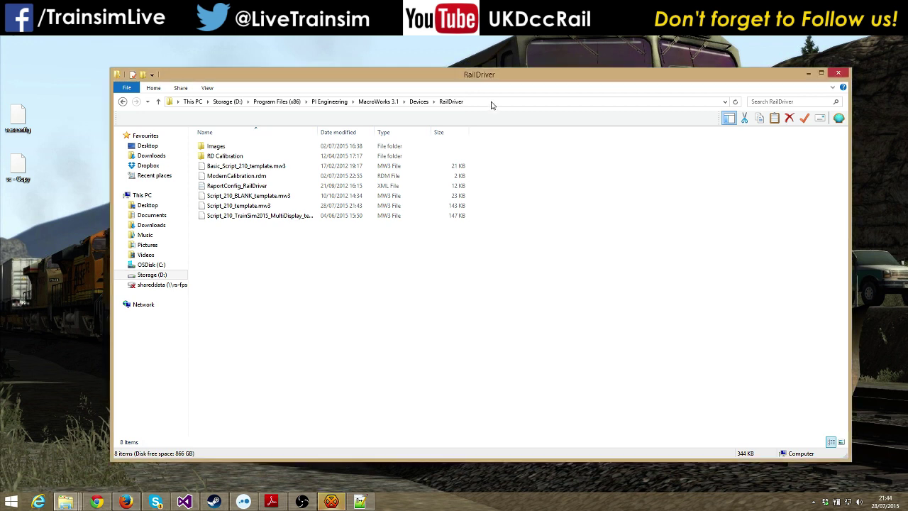
pyautogui.press('Return')
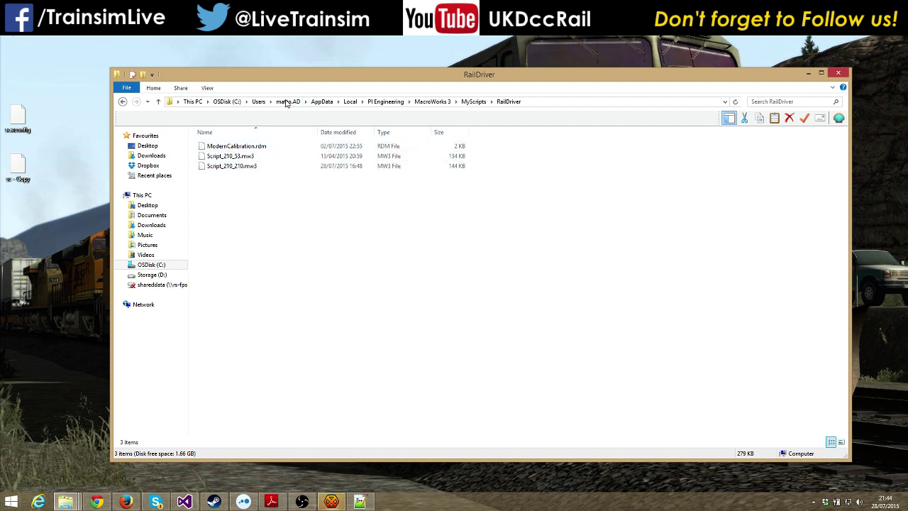
# Step: Open Script_210_210.mw3 from the MyScripts RailDriver folder in Notepad++
pyautogui.click(217, 167)
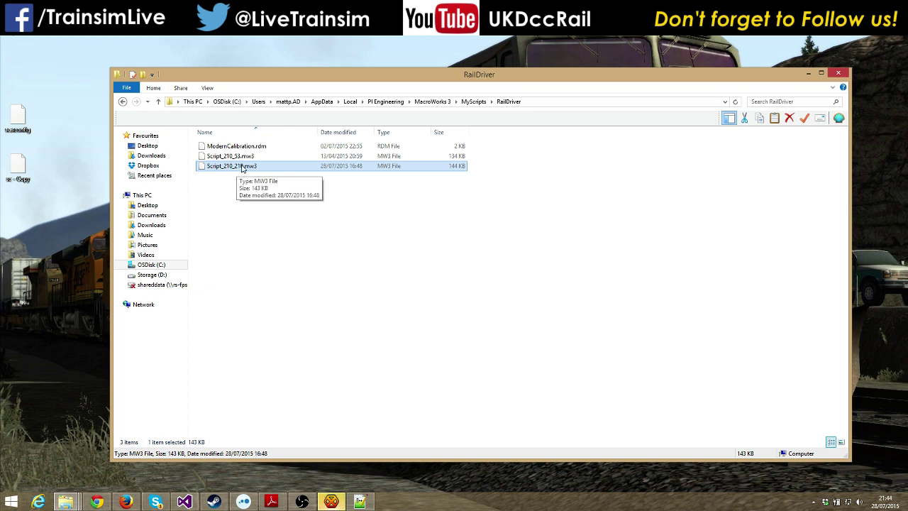
pyautogui.rightClick(245, 169)
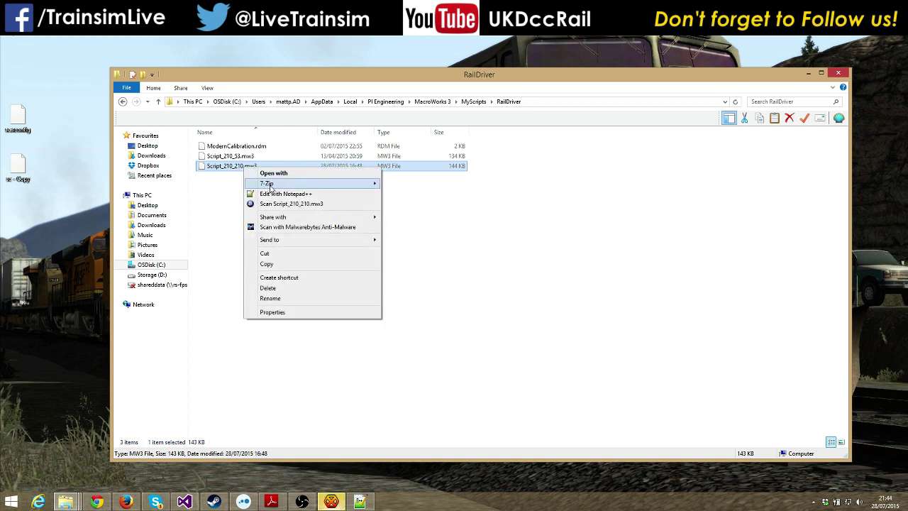
pyautogui.click(216, 170)
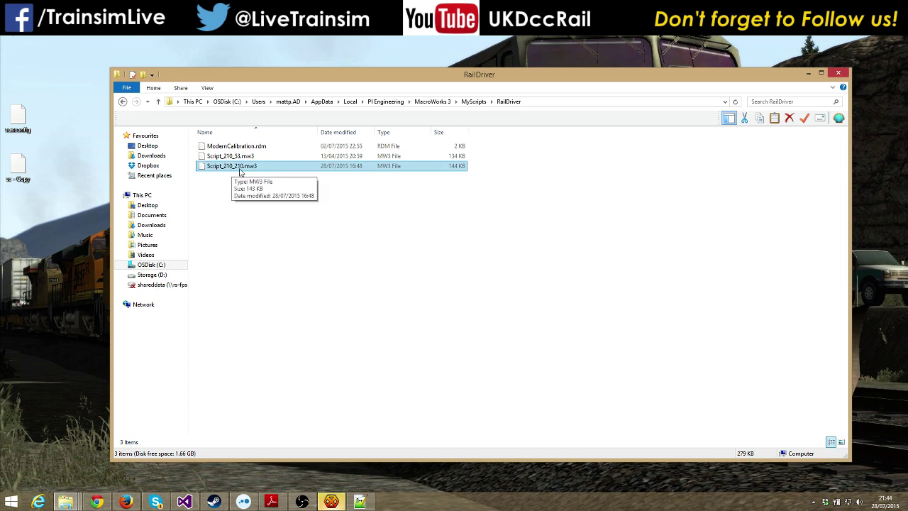
pyautogui.rightClick(232, 172)
pyautogui.click(298, 196)
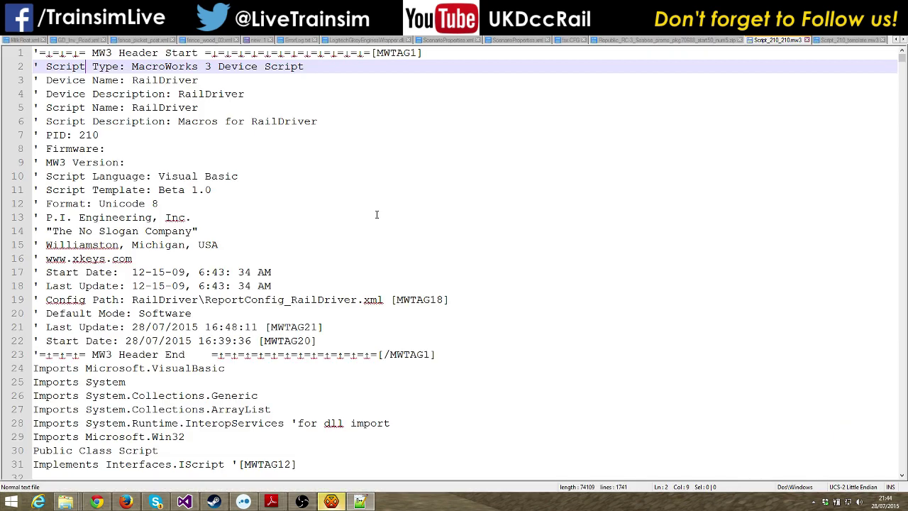
# Step: Locate the dllpaths line in the Initialize routine of Script_210_210.mw3, examine its plugins folder paths, and close the editor
pyautogui.scroll(-20, 374, 210)
pyautogui.scroll(-20, 139, 164)
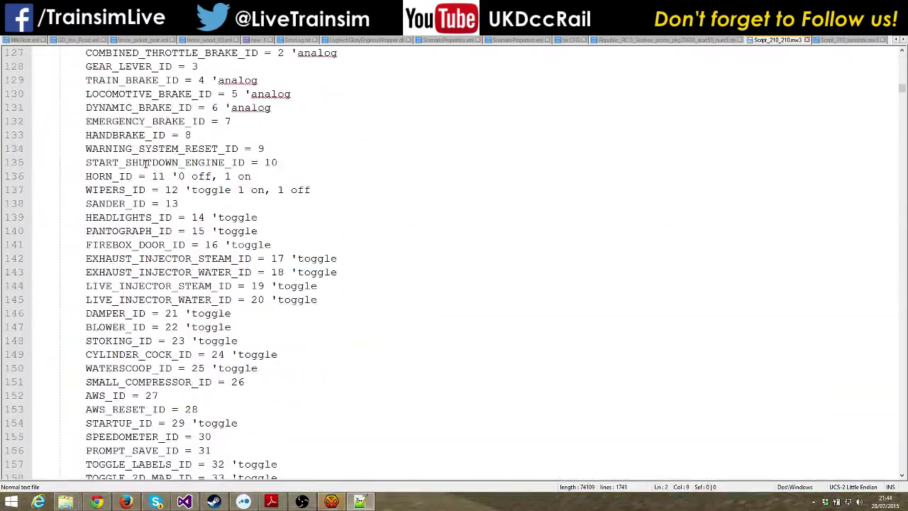
pyautogui.scroll(-7, 163, 147)
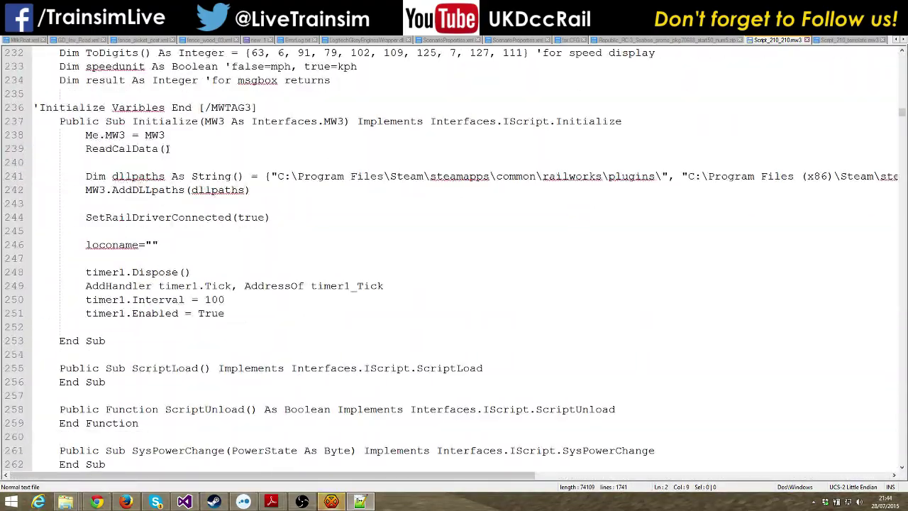
pyautogui.doubleClick(132, 176)
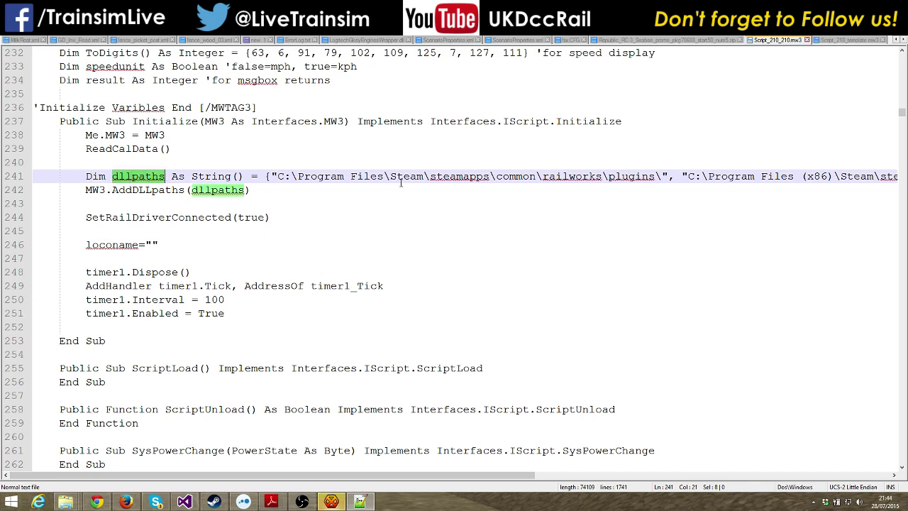
pyautogui.doubleClick(448, 177)
pyautogui.click(775, 177)
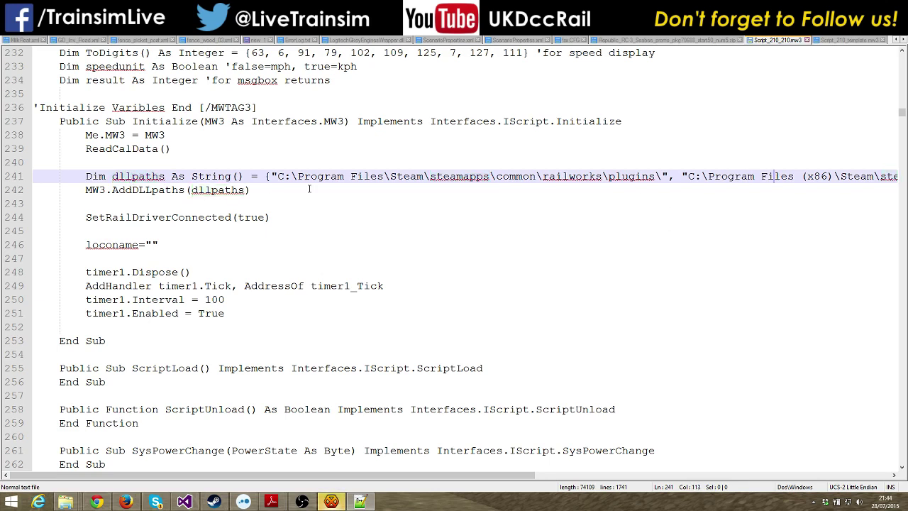
pyautogui.moveTo(278, 177); pyautogui.dragTo(662, 177)
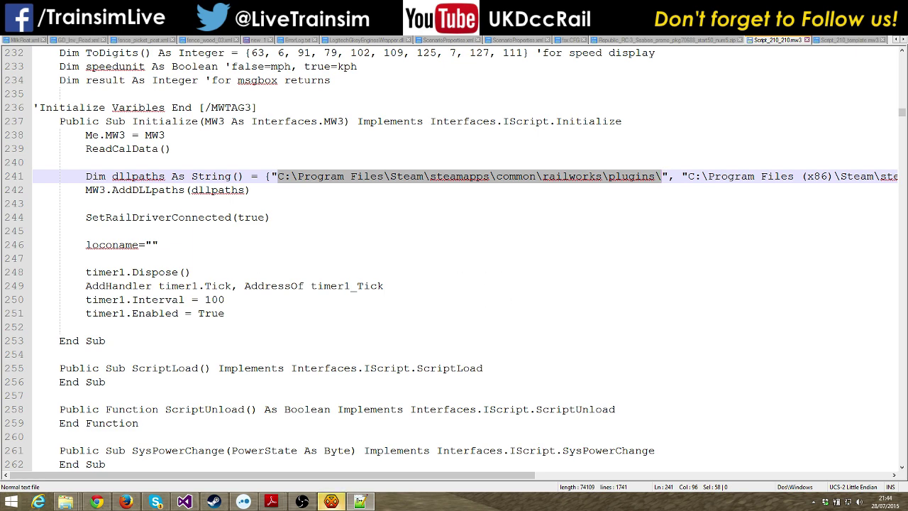
pyautogui.hotkey('alt', 'F4')
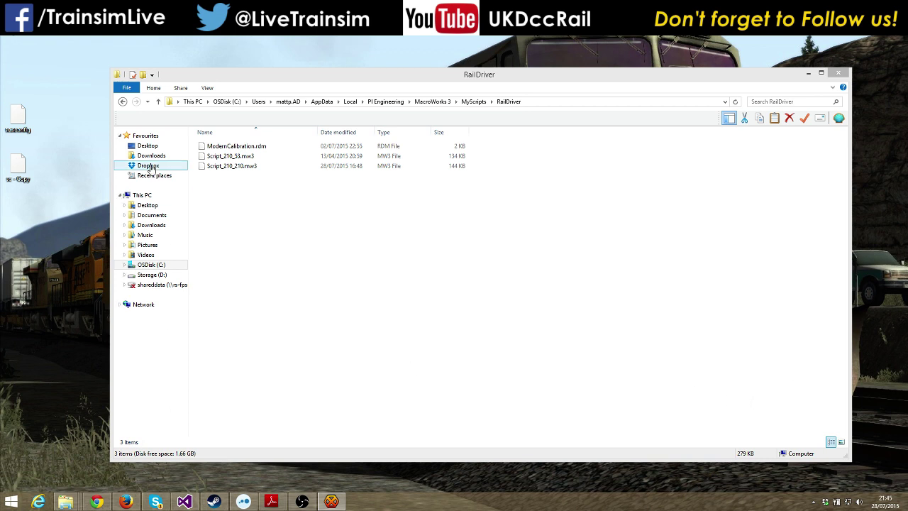
# Step: Reopen Script_210_210.mw3 in Notepad++, recheck the first plugins folder path in the dllpaths line, and close the editor
pyautogui.rightClick(214, 166)
pyautogui.click(255, 195)
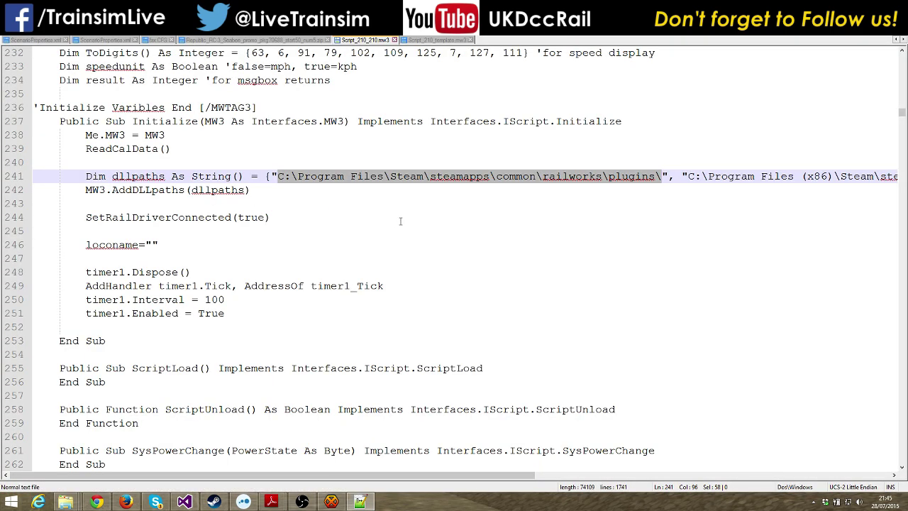
pyautogui.click(402, 217)
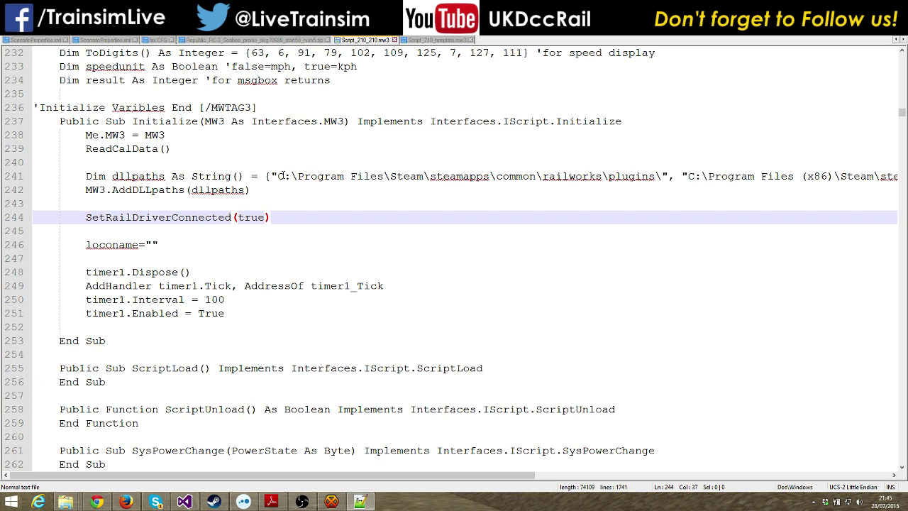
pyautogui.moveTo(279, 176); pyautogui.dragTo(671, 178)
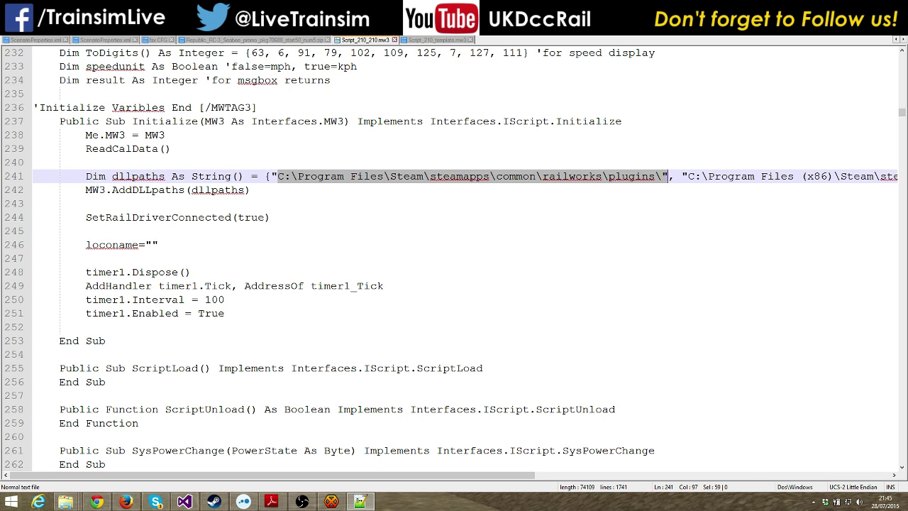
pyautogui.click(360, 219)
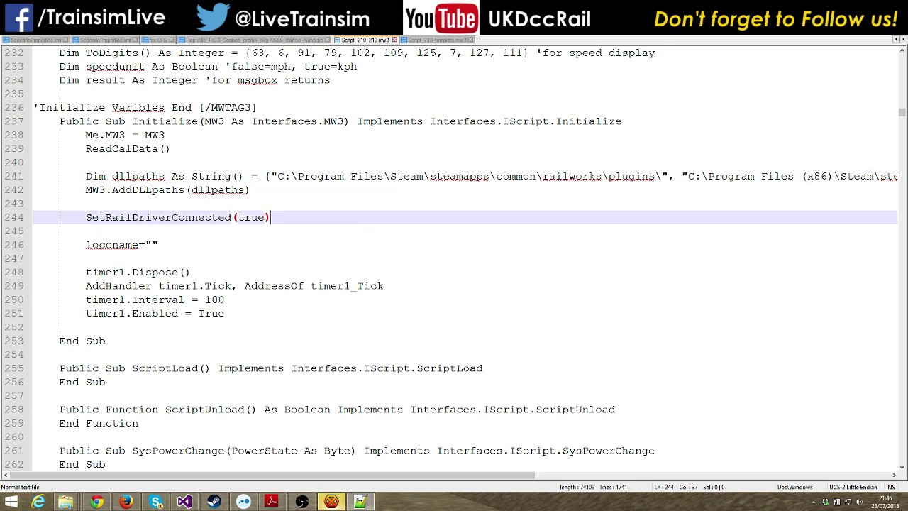
pyautogui.hotkey('alt', 'F4')
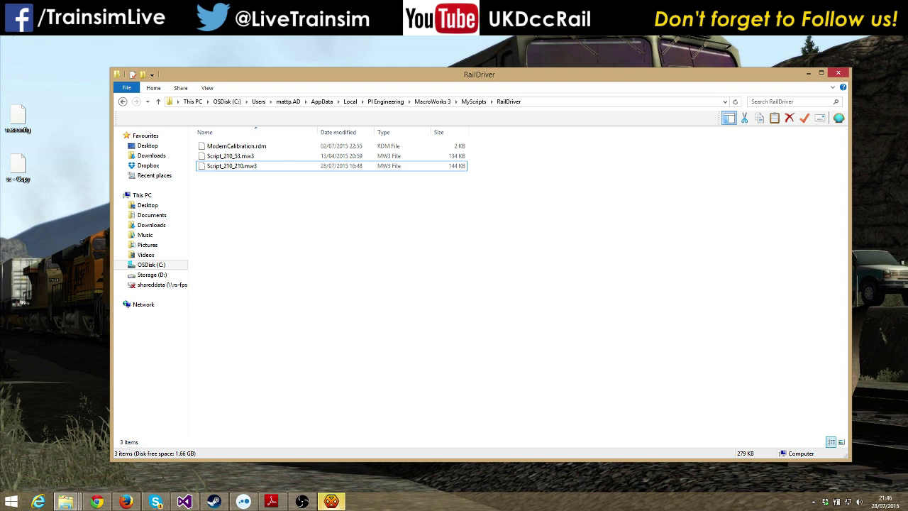
# Step: Switch to Chrome and read the Windows Vista, 7 and 8/8.1 instructions for the missing RailDriver.dll on the RailDriver Train Simulator support page
pyautogui.hotkey('alt', 'Tab')
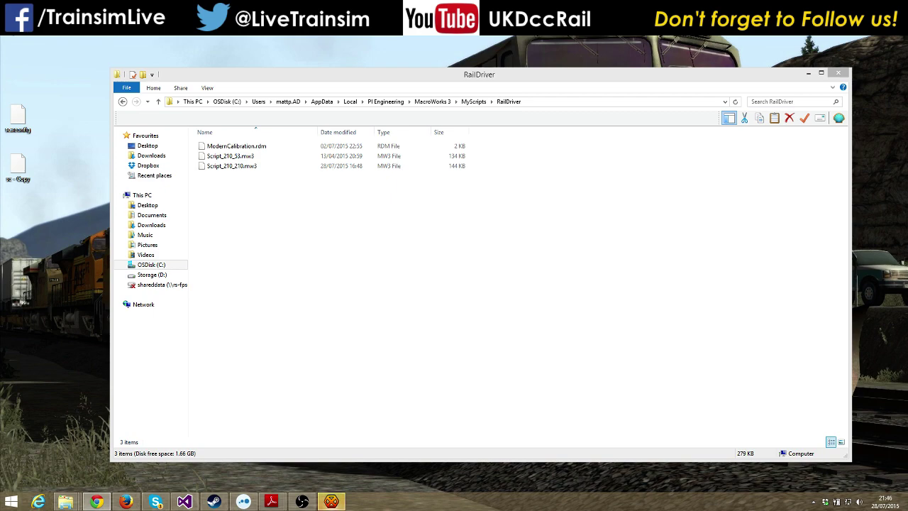
pyautogui.click(97, 501)
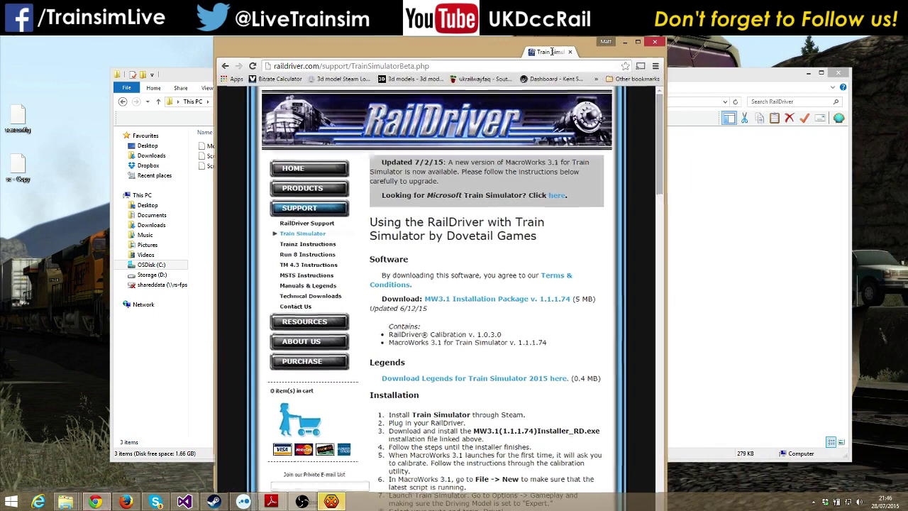
pyautogui.scroll(-7, 500, 271)
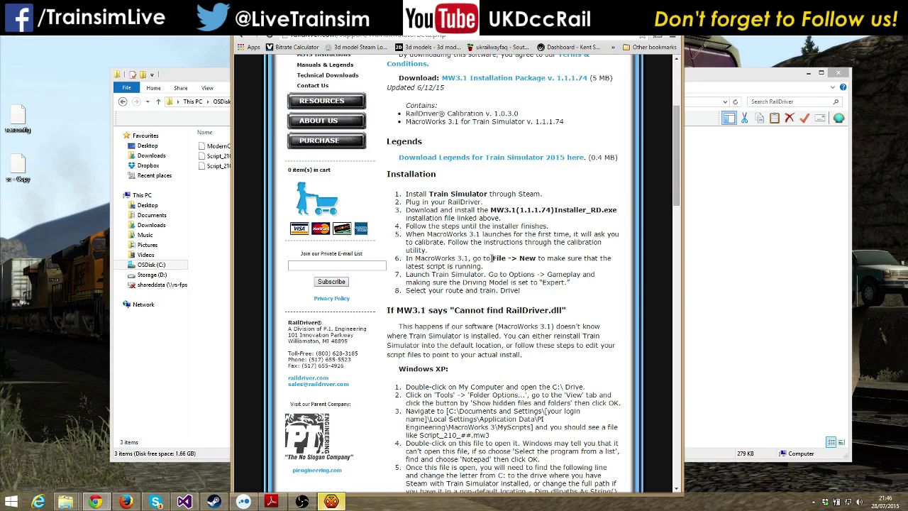
pyautogui.scroll(-1, 495, 253)
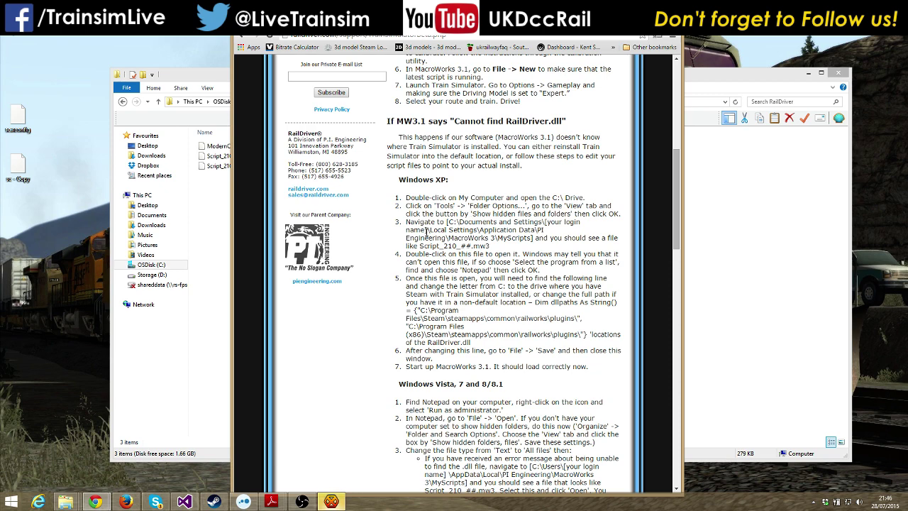
pyautogui.scroll(-5, 464, 231)
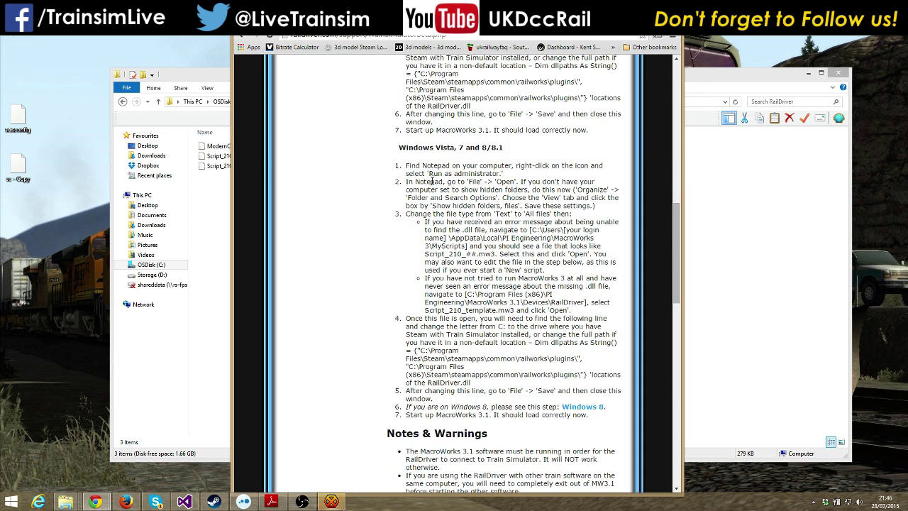
pyautogui.moveTo(403, 168); pyautogui.dragTo(604, 416)
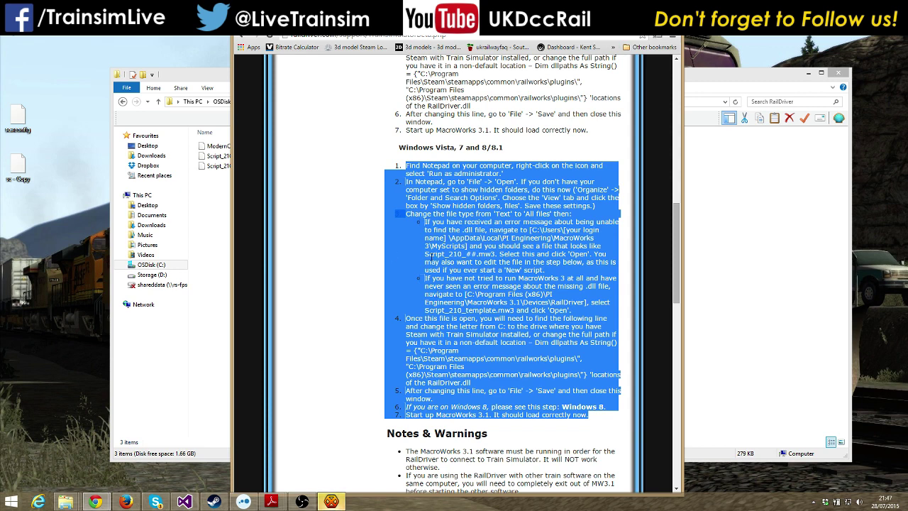
pyautogui.click(464, 189)
pyautogui.moveTo(602, 35); pyautogui.dragTo(907, 114)
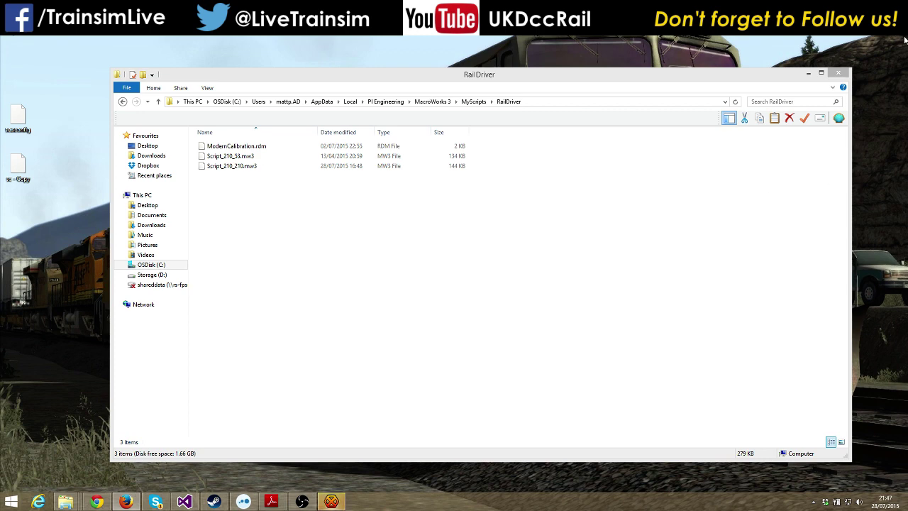
# Step: Close the RailDriver folder window and bring up the MacroWorks 3.1 window
pyautogui.click(838, 73)
pyautogui.click(813, 502)
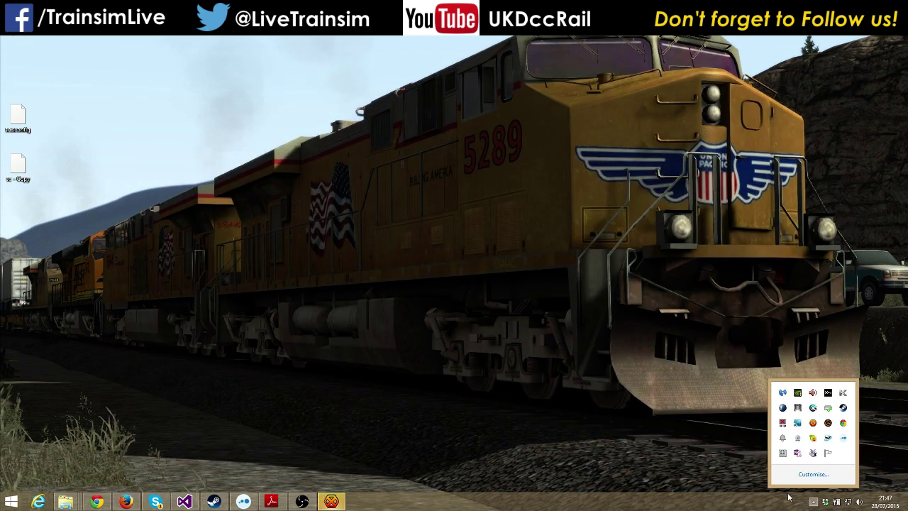
pyautogui.rightClick(813, 453)
pyautogui.click(770, 388)
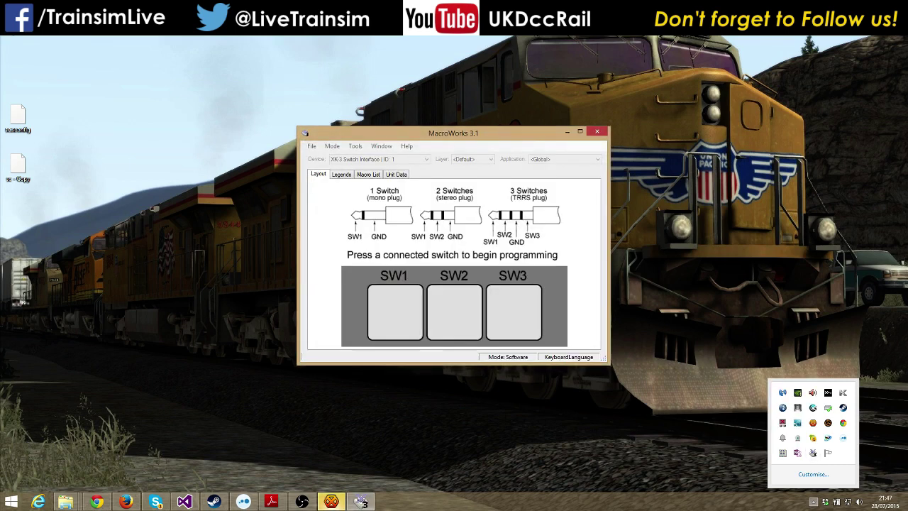
# Step: Select the RailDriver device with ID 210 and open the macro editor for its Button 010
pyautogui.click(378, 160)
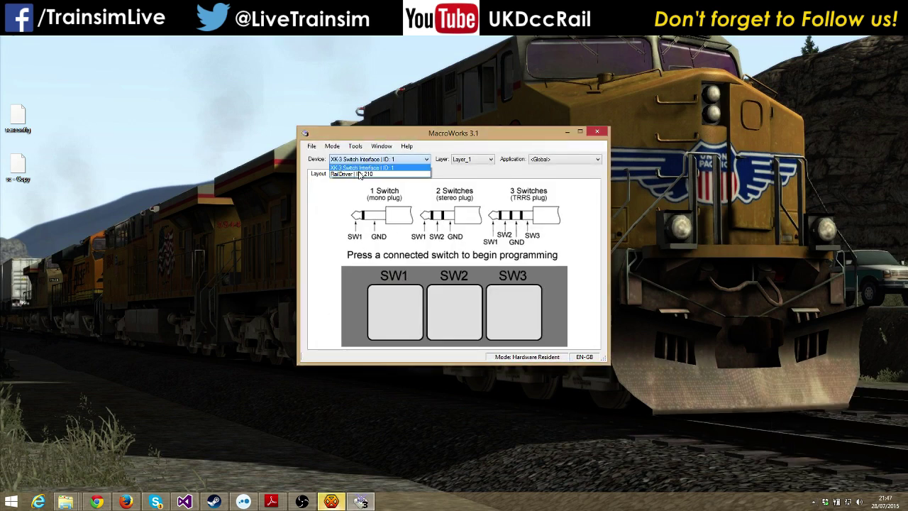
pyautogui.click(352, 174)
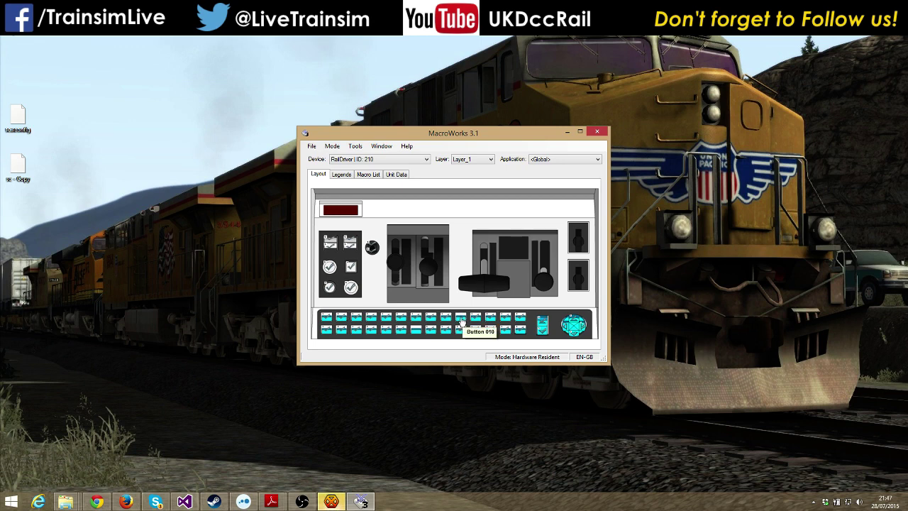
pyautogui.click(461, 321)
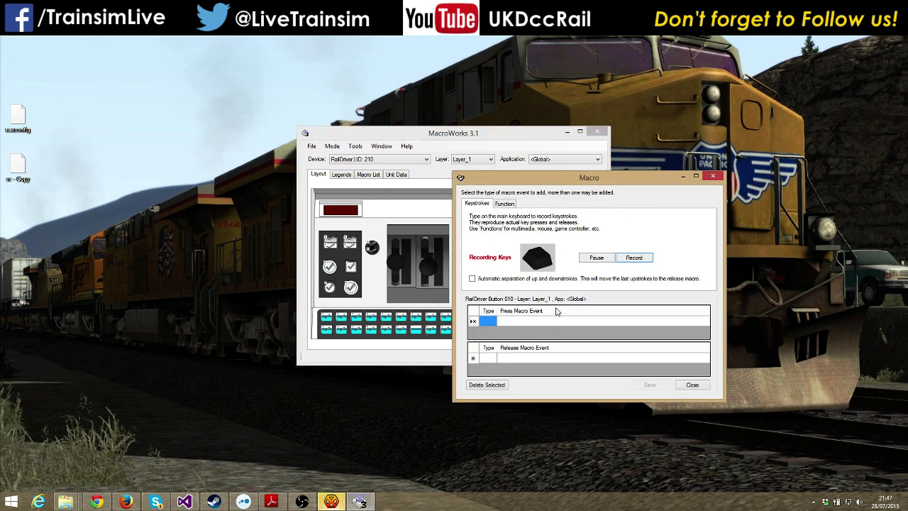
pyautogui.click(460, 324)
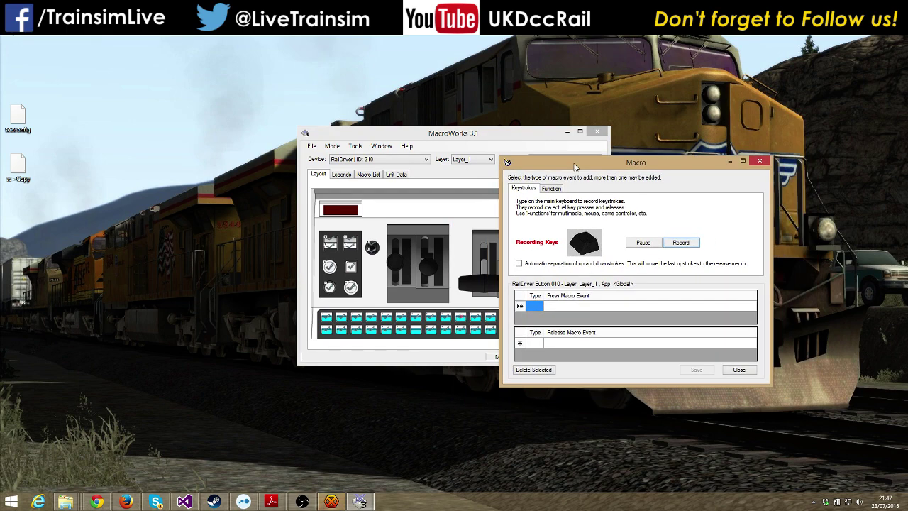